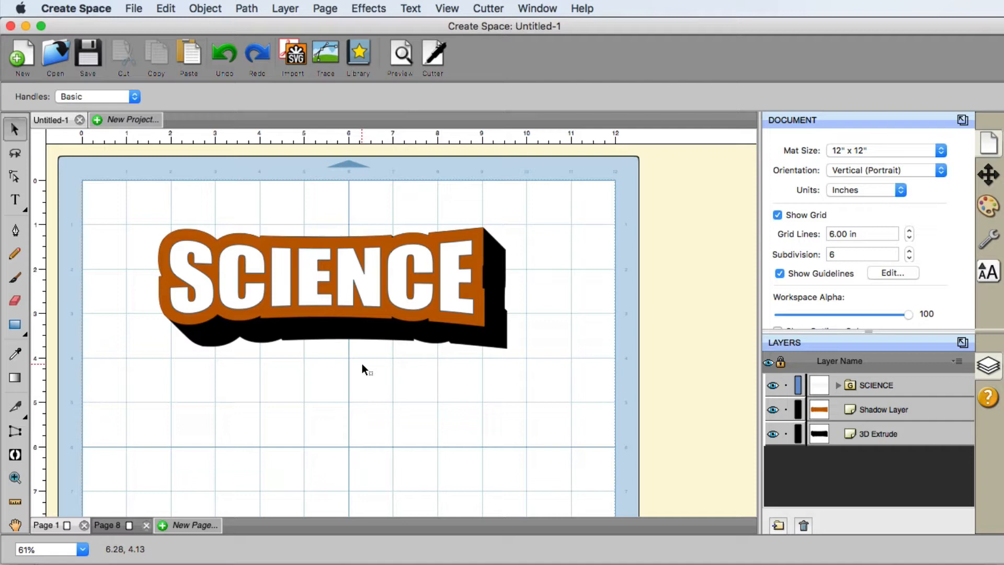
Add the text SCIENCE in the Impact font on the blank Page 8 and enlarge it to about 8.2 x 2.6 in
{"action": "left_click", "coordinate": [114, 523]}
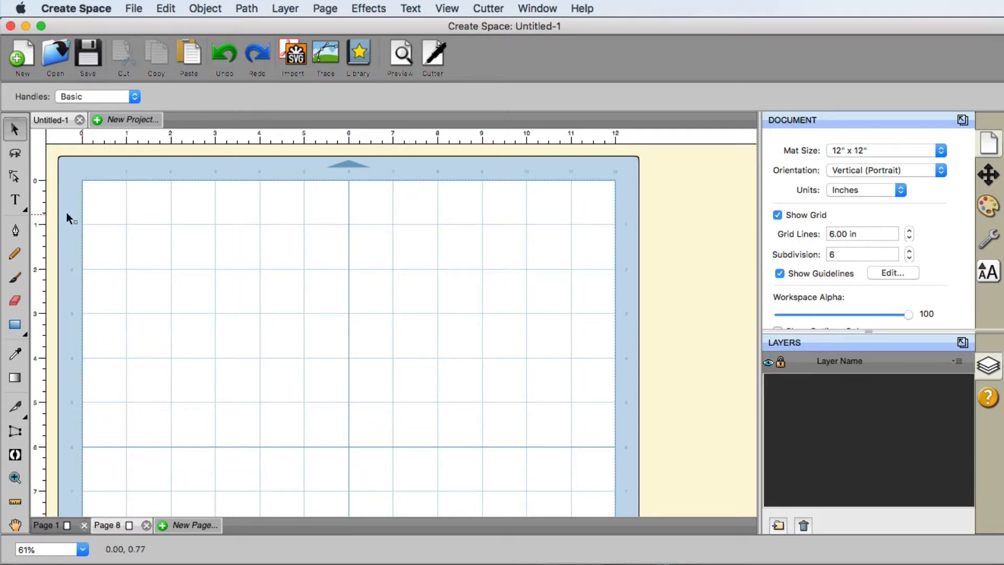
{"action": "left_click", "coordinate": [19, 209]}
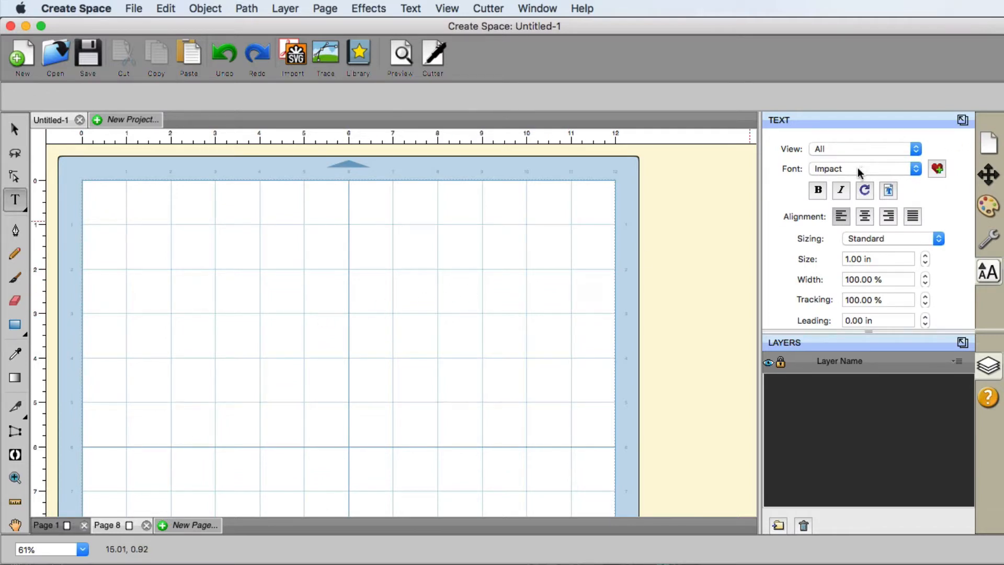
{"action": "left_click", "coordinate": [159, 265]}
{"action": "type", "text": "SCIENCE"}
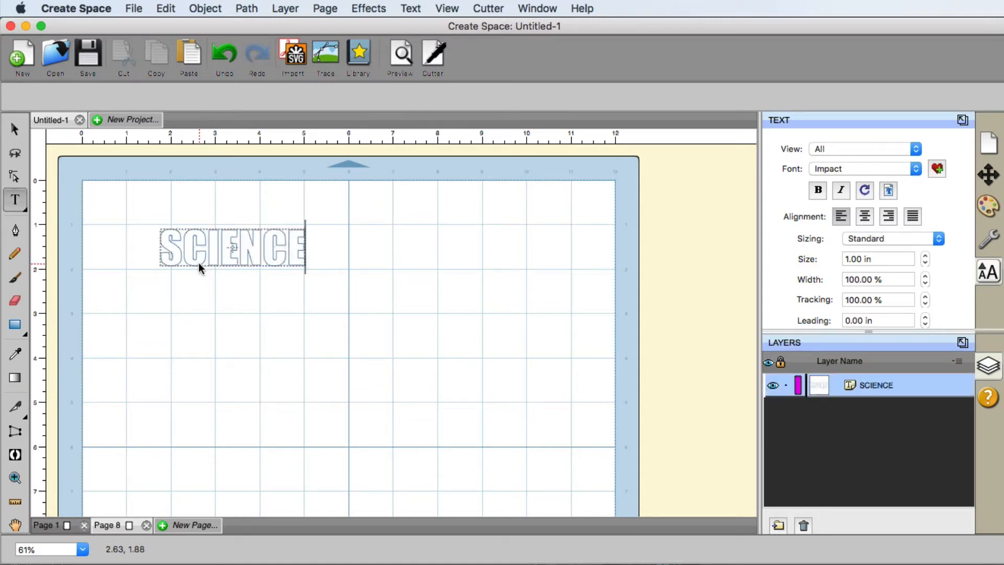
{"action": "left_click", "coordinate": [14, 129]}
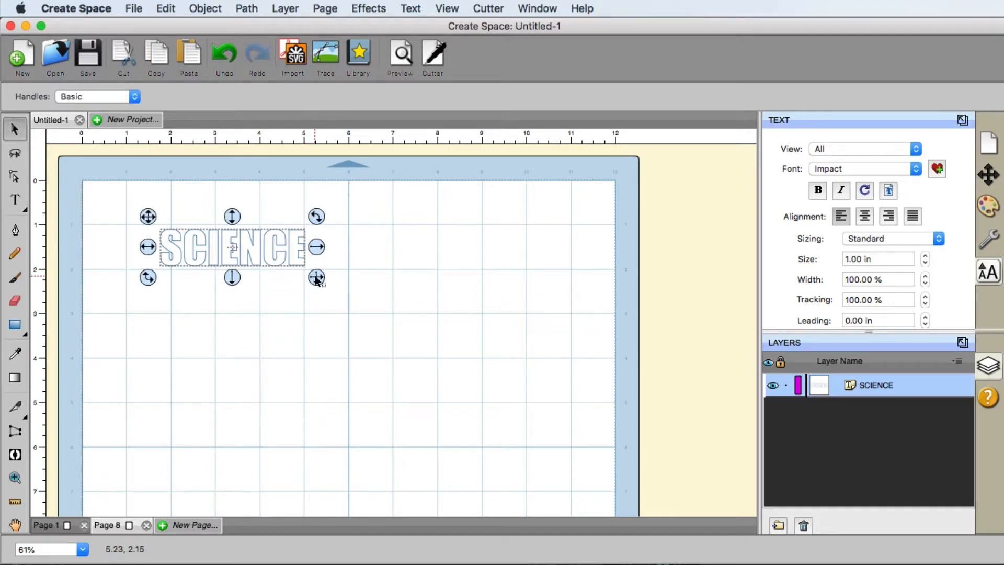
{"action": "left_click_drag", "start_coordinate": [316, 277], "coordinate": [535, 356]}
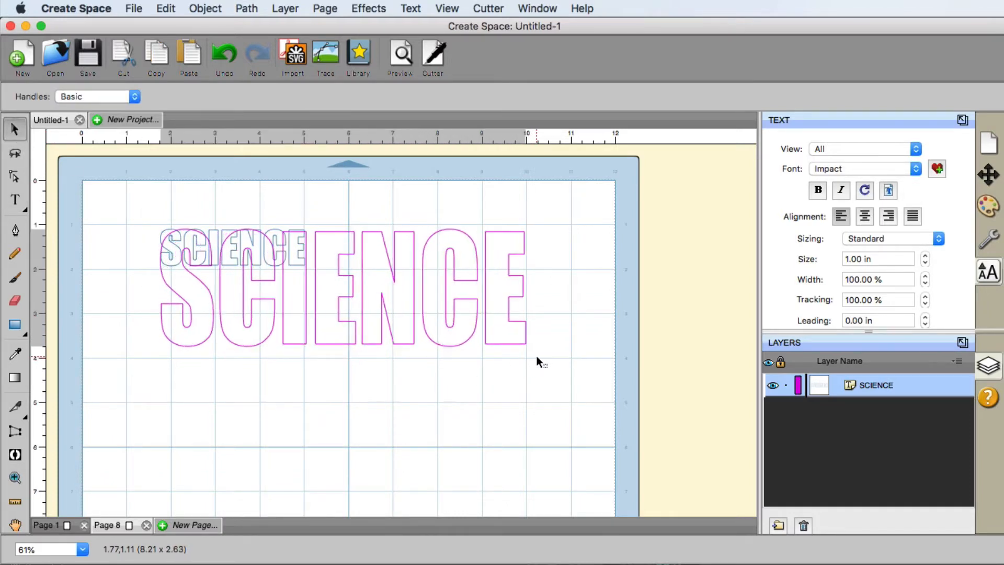
Fill the SCIENCE text with orange, hex color FF8000
{"action": "left_click", "coordinate": [986, 209]}
{"action": "left_click", "coordinate": [916, 148]}
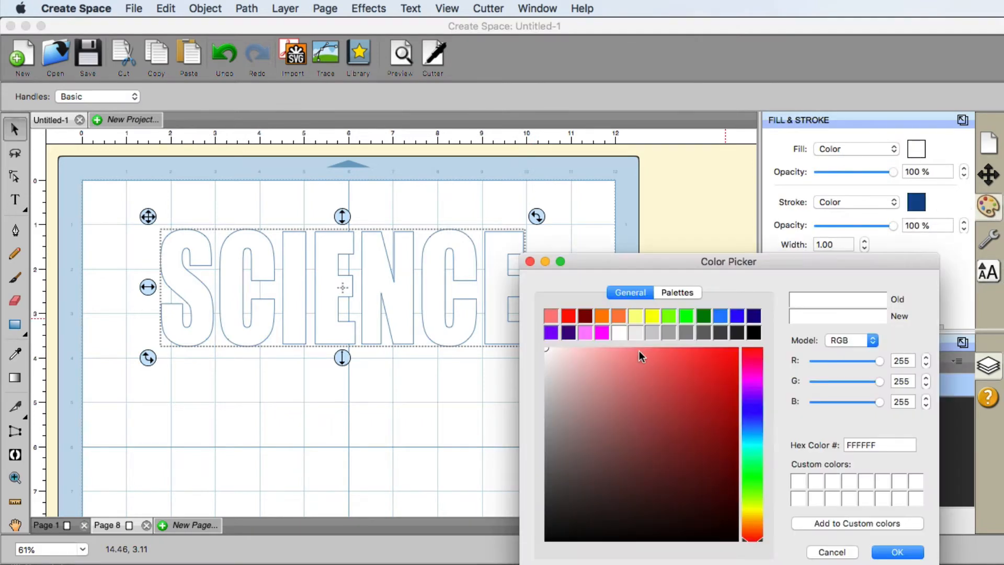
{"action": "left_click", "coordinate": [604, 315]}
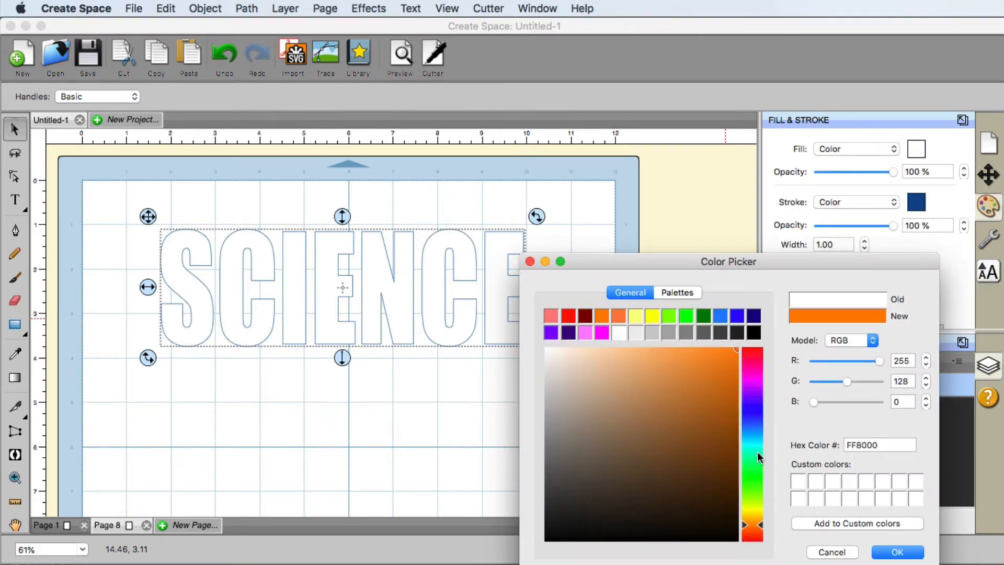
{"action": "left_click", "coordinate": [888, 552]}
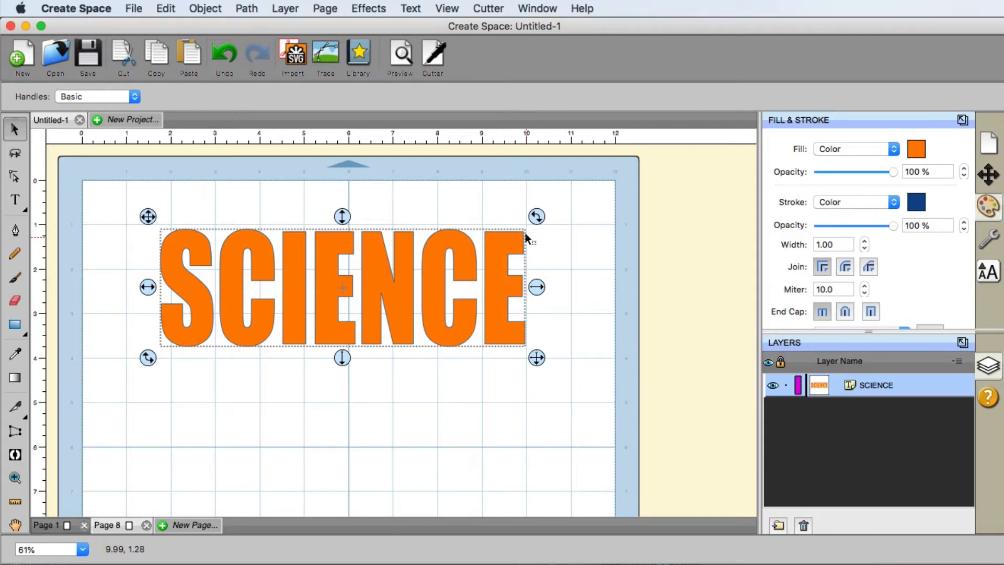
Start the Bulge effect on the SCIENCE text and set its top offset to -0.10 in
{"action": "left_click", "coordinate": [368, 10]}
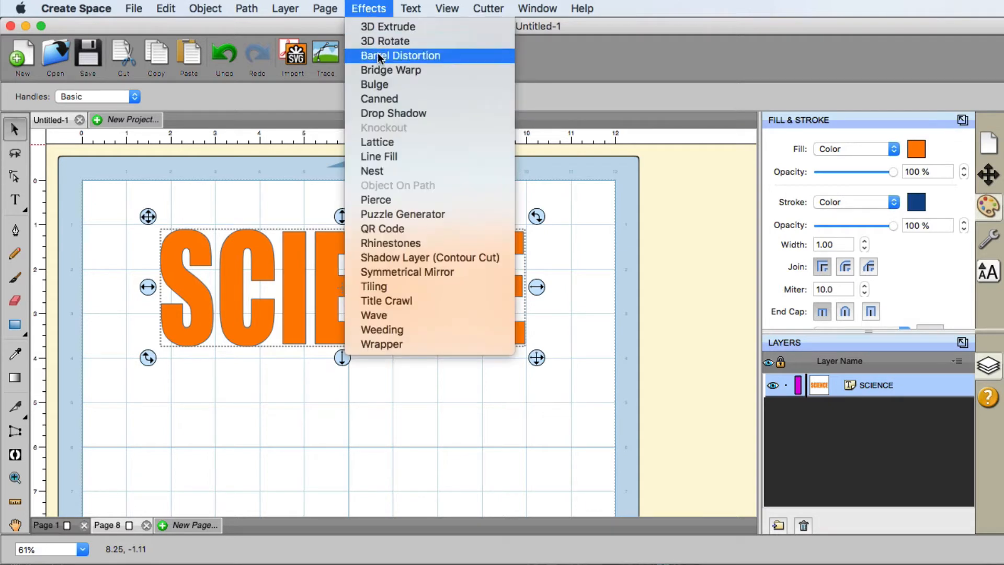
{"action": "left_click", "coordinate": [397, 84]}
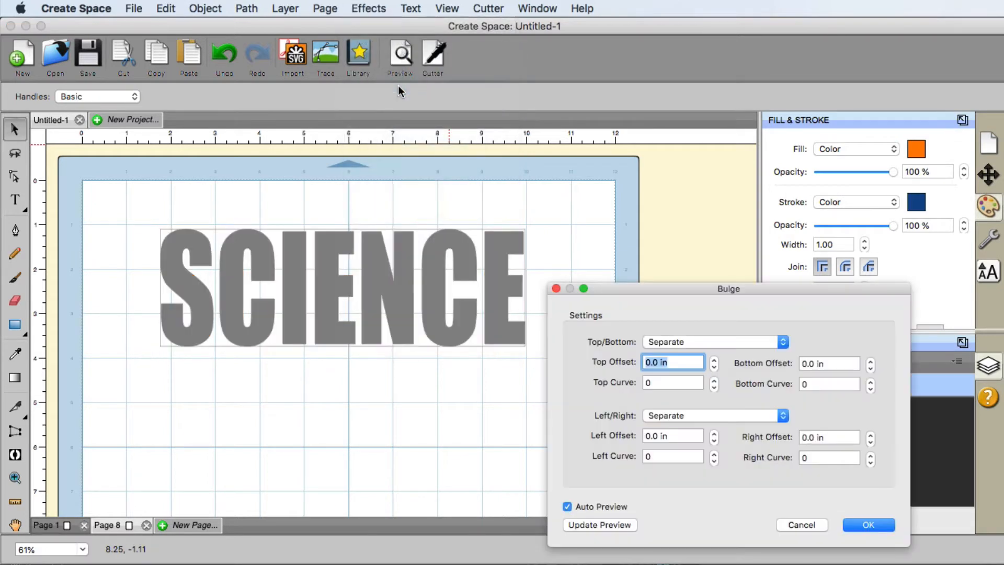
{"action": "left_click_drag", "start_coordinate": [728, 298], "coordinate": [731, 185]}
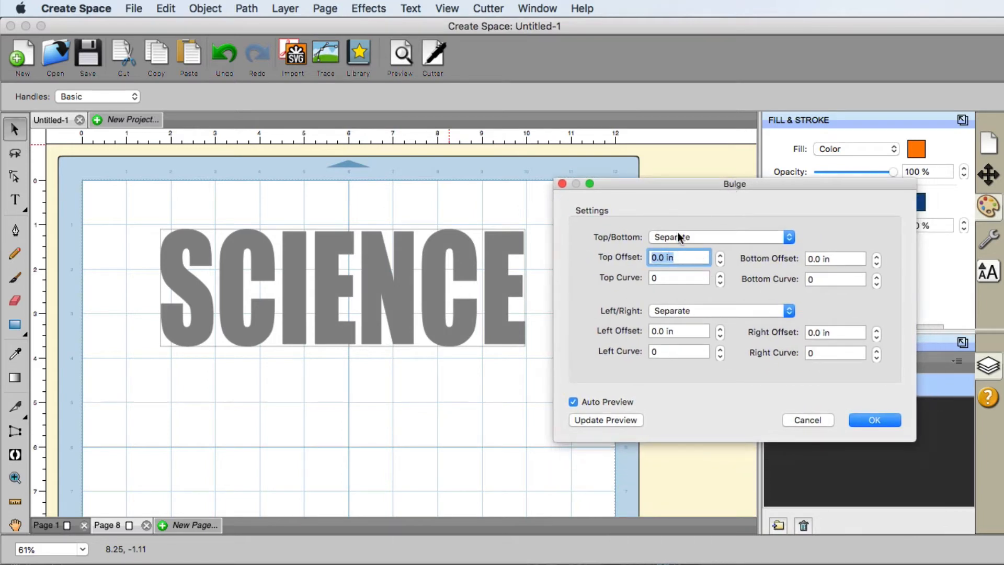
{"action": "left_click", "coordinate": [719, 256]}
{"action": "left_click", "coordinate": [719, 255]}
{"action": "left_click", "coordinate": [719, 256]}
{"action": "left_click", "coordinate": [719, 255]}
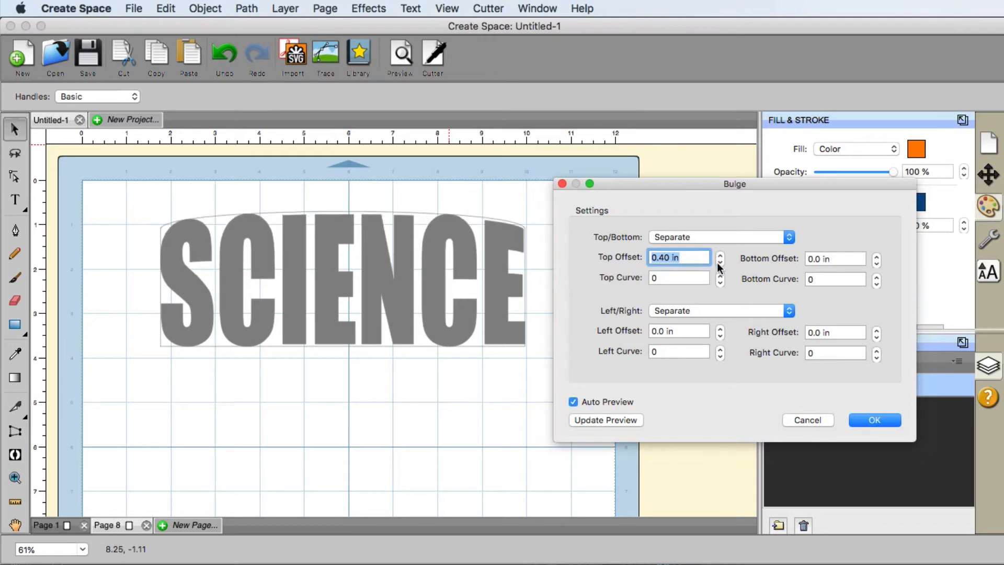
{"action": "left_click", "coordinate": [719, 263]}
{"action": "left_click", "coordinate": [719, 263]}
{"action": "left_click", "coordinate": [719, 264]}
{"action": "left_click", "coordinate": [719, 264]}
{"action": "left_click", "coordinate": [718, 264]}
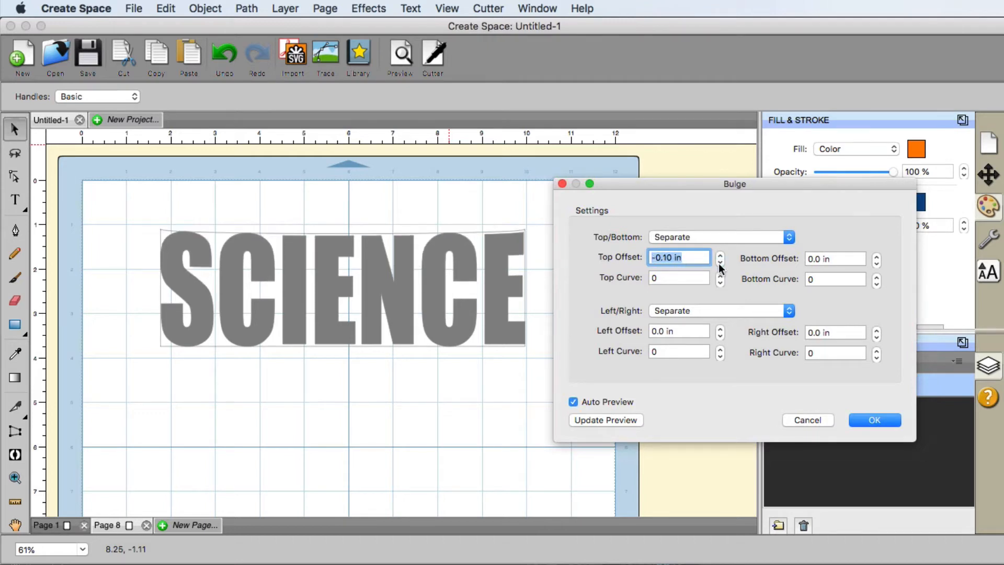
Set the bulge's bottom offset to -0.10 in
{"action": "left_click", "coordinate": [880, 255]}
{"action": "left_click", "coordinate": [880, 255]}
{"action": "left_click", "coordinate": [880, 256]}
{"action": "left_click", "coordinate": [879, 255]}
{"action": "left_click", "coordinate": [879, 263]}
{"action": "left_click", "coordinate": [879, 263]}
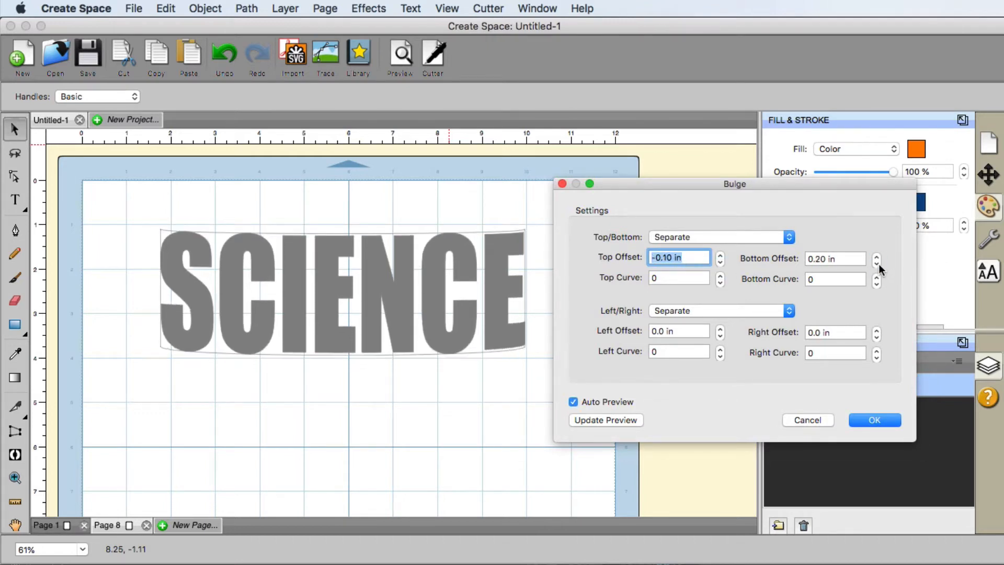
{"action": "left_click", "coordinate": [879, 264]}
{"action": "left_click", "coordinate": [879, 263]}
{"action": "left_click", "coordinate": [879, 263]}
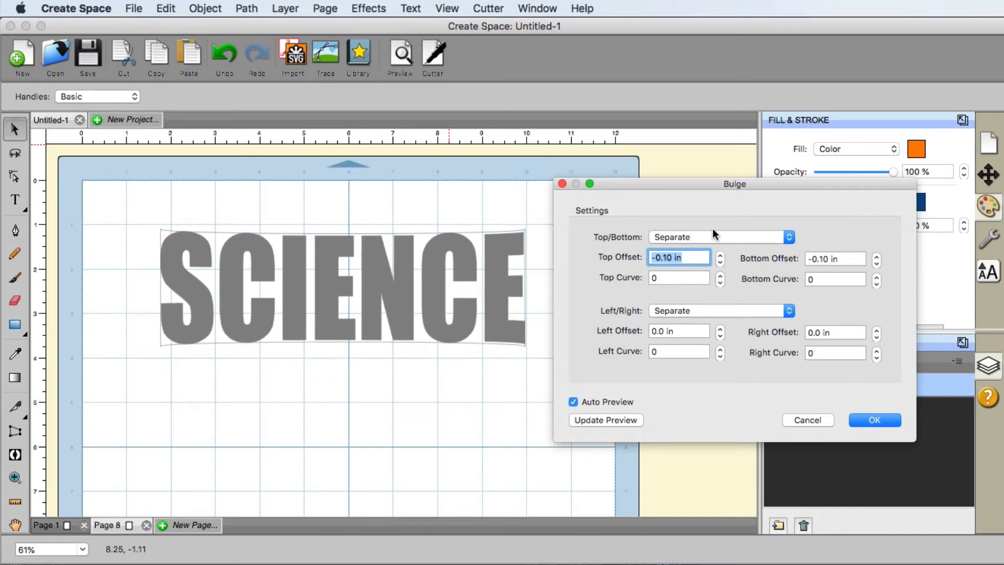
Set the bulge's Top/Bottom mode to Opposite and raise the top offset to 0.50 in
{"action": "left_click", "coordinate": [701, 236]}
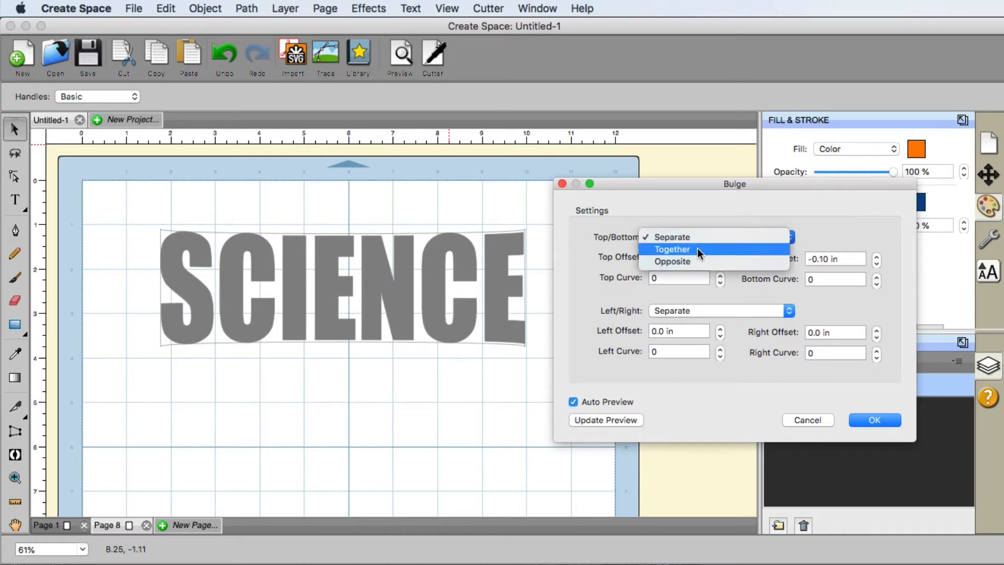
{"action": "left_click", "coordinate": [694, 261]}
{"action": "left_click", "coordinate": [720, 255]}
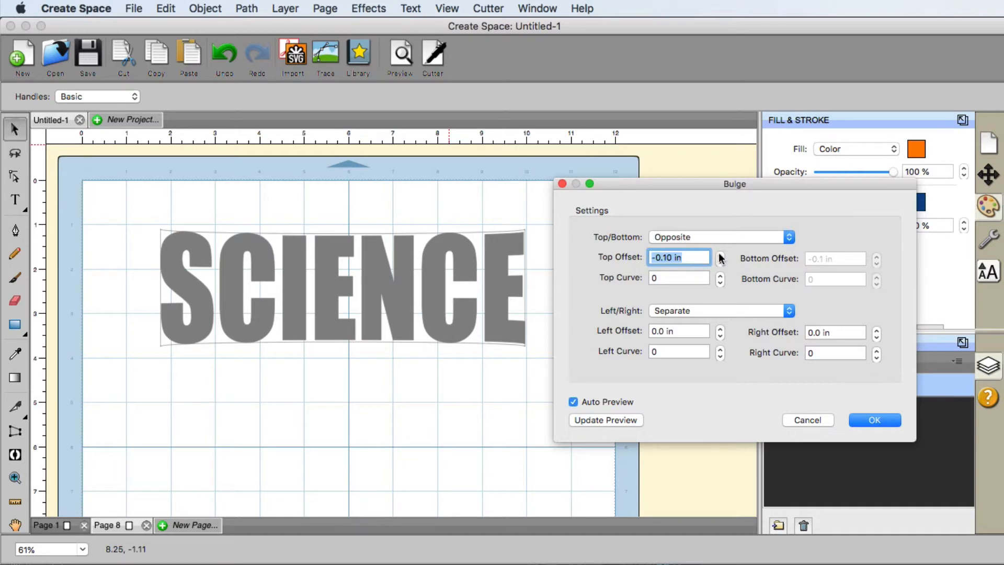
{"action": "left_click", "coordinate": [720, 255]}
{"action": "left_click", "coordinate": [720, 255]}
{"action": "left_click", "coordinate": [720, 254]}
{"action": "left_click", "coordinate": [720, 254]}
{"action": "left_click", "coordinate": [720, 255]}
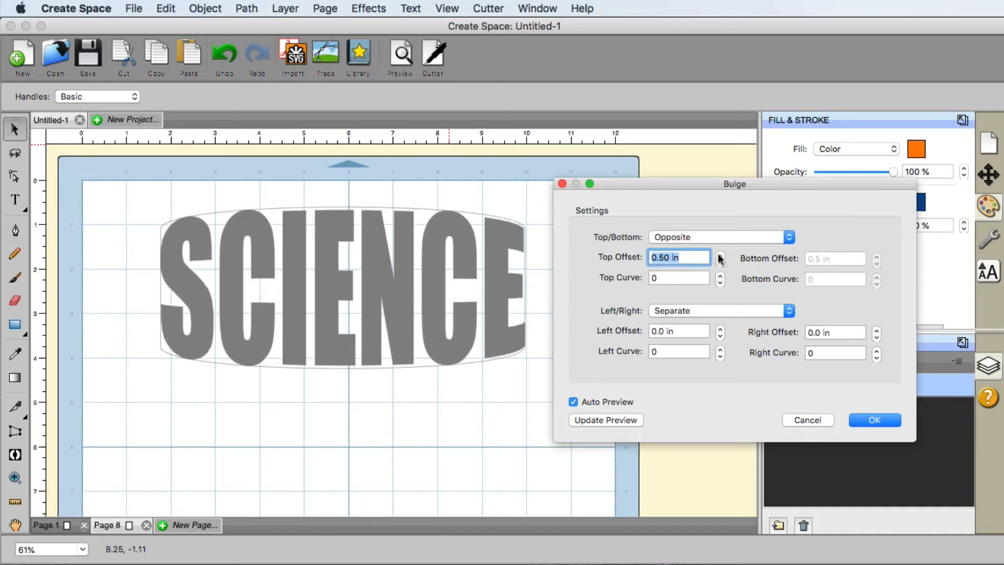
Pinch the middle of the lettering inward by lowering the bulge's top offset to -0.50 in
{"action": "left_click", "coordinate": [720, 254]}
{"action": "left_click", "coordinate": [718, 263]}
{"action": "left_click", "coordinate": [718, 263]}
{"action": "left_click", "coordinate": [718, 264]}
{"action": "left_click", "coordinate": [718, 263]}
{"action": "left_click", "coordinate": [718, 264]}
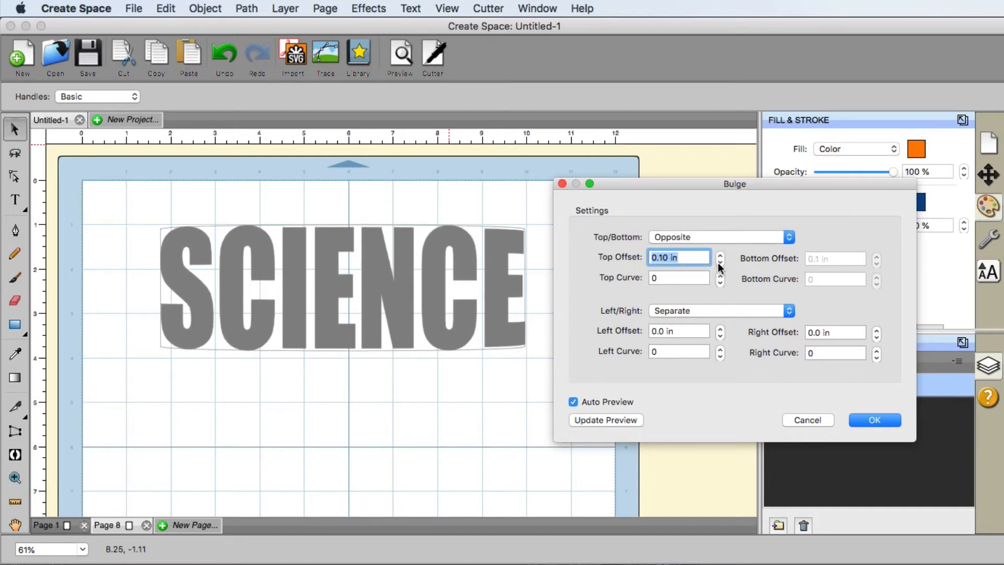
{"action": "left_click", "coordinate": [718, 263]}
{"action": "left_click", "coordinate": [718, 263]}
{"action": "left_click", "coordinate": [718, 264]}
{"action": "left_click", "coordinate": [718, 263]}
{"action": "left_click", "coordinate": [718, 263]}
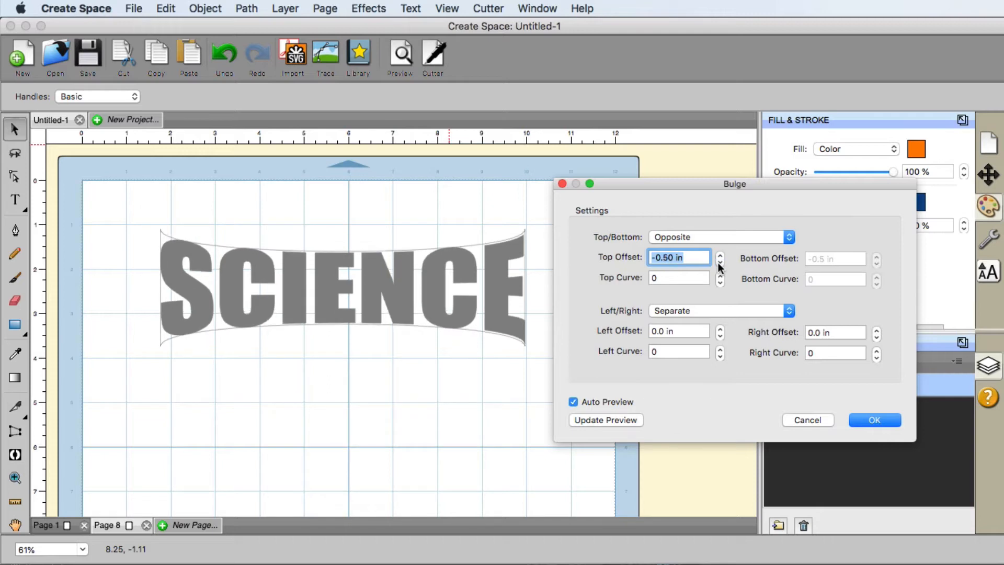
{"action": "left_click", "coordinate": [720, 255]}
{"action": "left_click", "coordinate": [720, 263]}
Set the bulge's top curve to 15 and apply the effect to the text
{"action": "left_click", "coordinate": [719, 276]}
{"action": "left_click", "coordinate": [720, 276]}
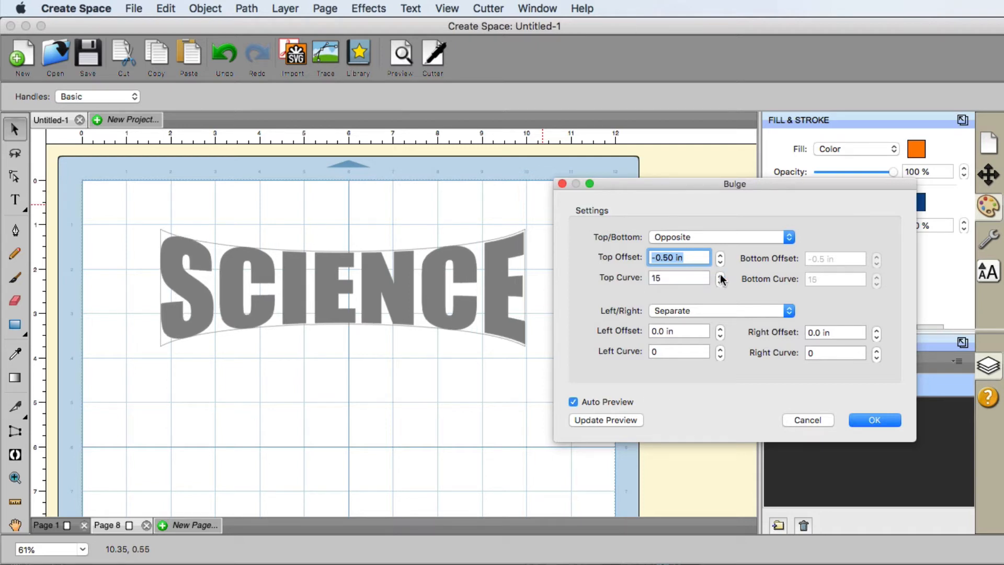
{"action": "left_click_drag", "start_coordinate": [680, 183], "coordinate": [686, 187]}
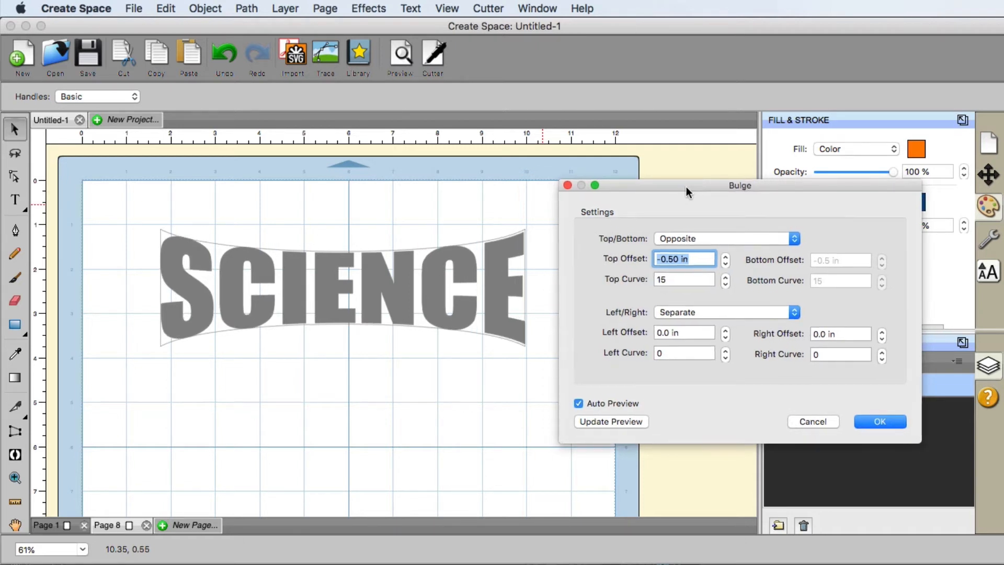
{"action": "left_click", "coordinate": [878, 422]}
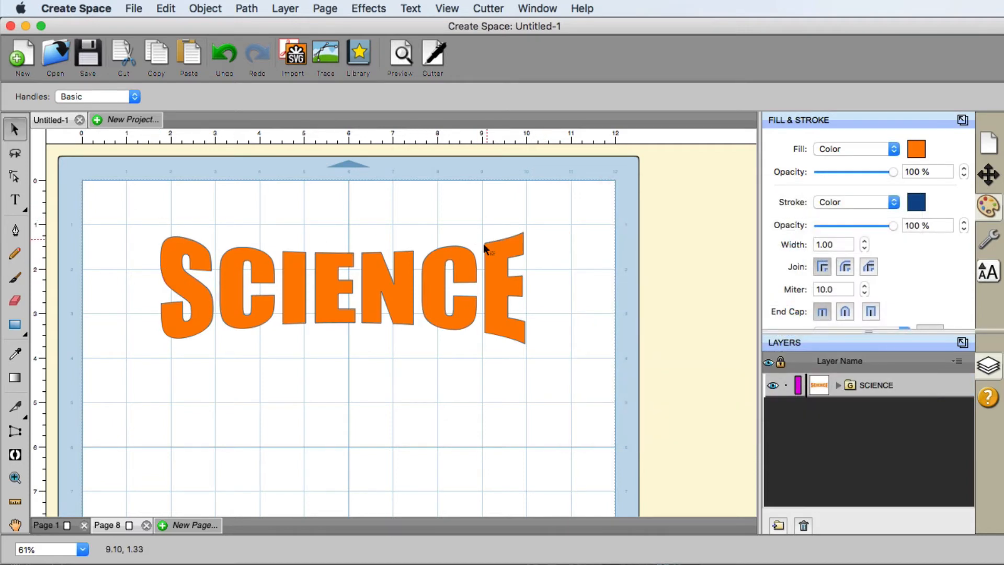
Add a dark orange shadow layer with a size of 0.250 in around the bulged SCIENCE lettering
{"action": "left_click_drag", "start_coordinate": [90, 198], "coordinate": [577, 379]}
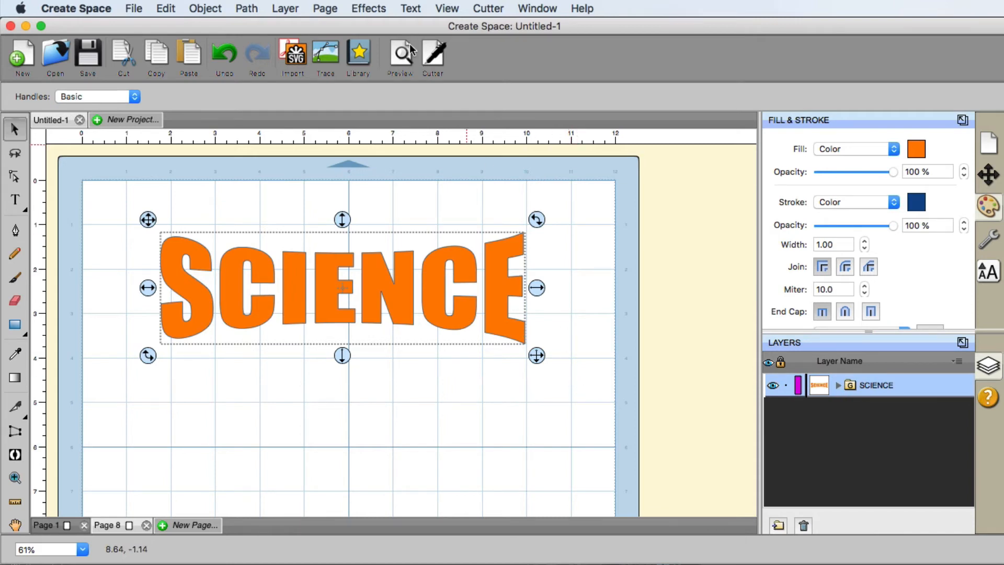
{"action": "left_click", "coordinate": [369, 9]}
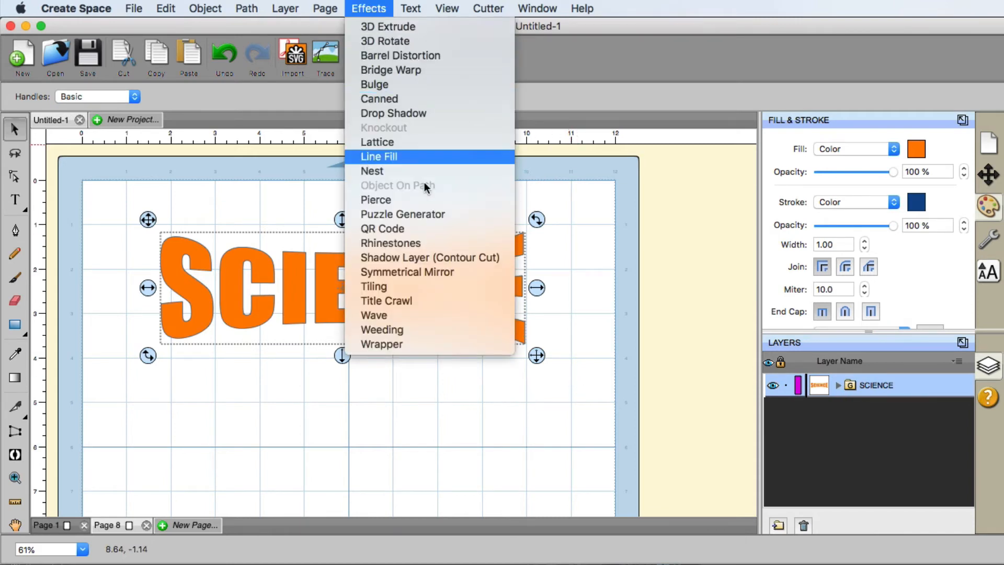
{"action": "left_click", "coordinate": [449, 261]}
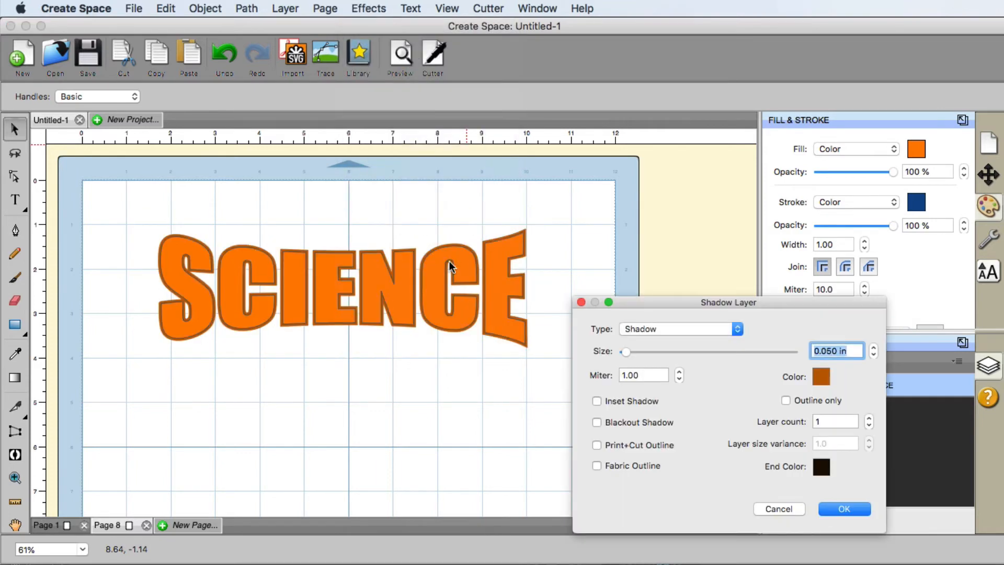
{"action": "left_click_drag", "start_coordinate": [842, 303], "coordinate": [811, 212]}
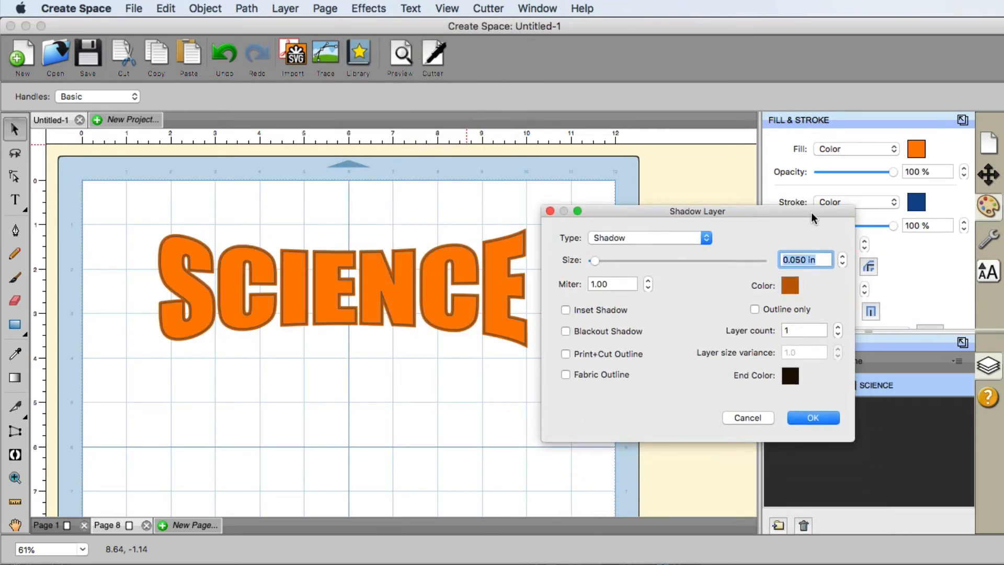
{"action": "left_click", "coordinate": [842, 256]}
{"action": "left_click", "coordinate": [843, 256]}
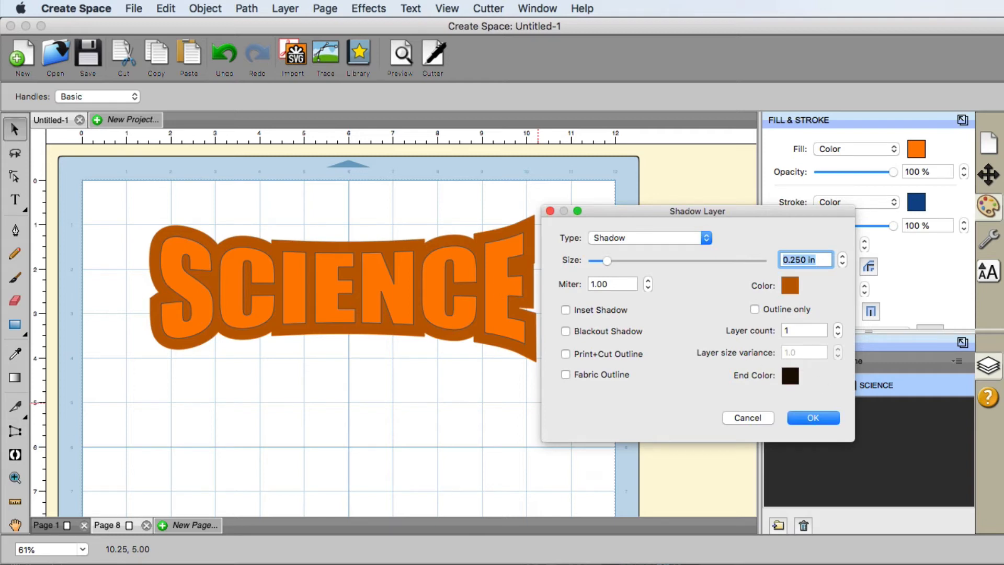
{"action": "left_click", "coordinate": [821, 421]}
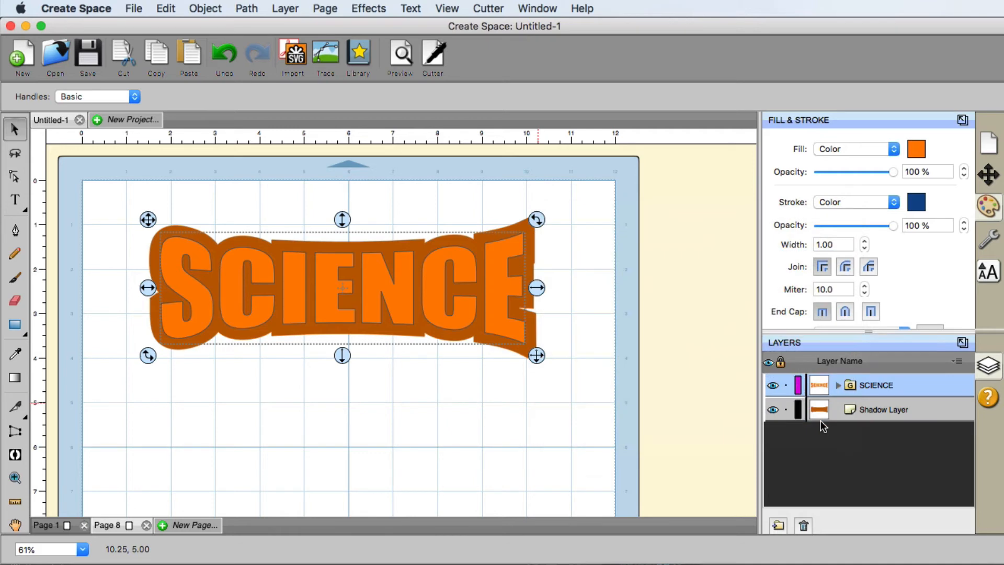
Compare the lettering with the finished design on Page 1 and return to Page 8
{"action": "left_click", "coordinate": [373, 406]}
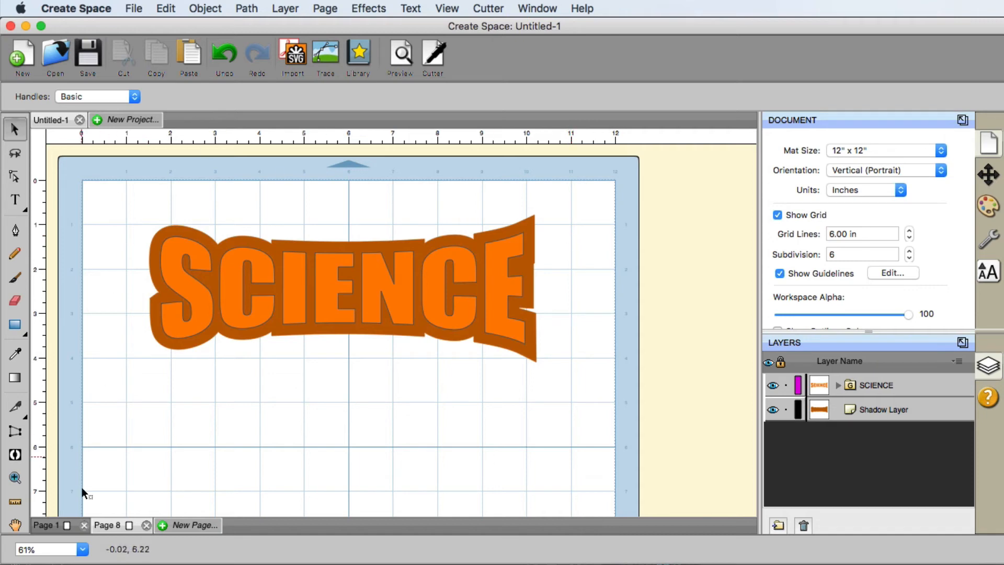
{"action": "left_click", "coordinate": [64, 525]}
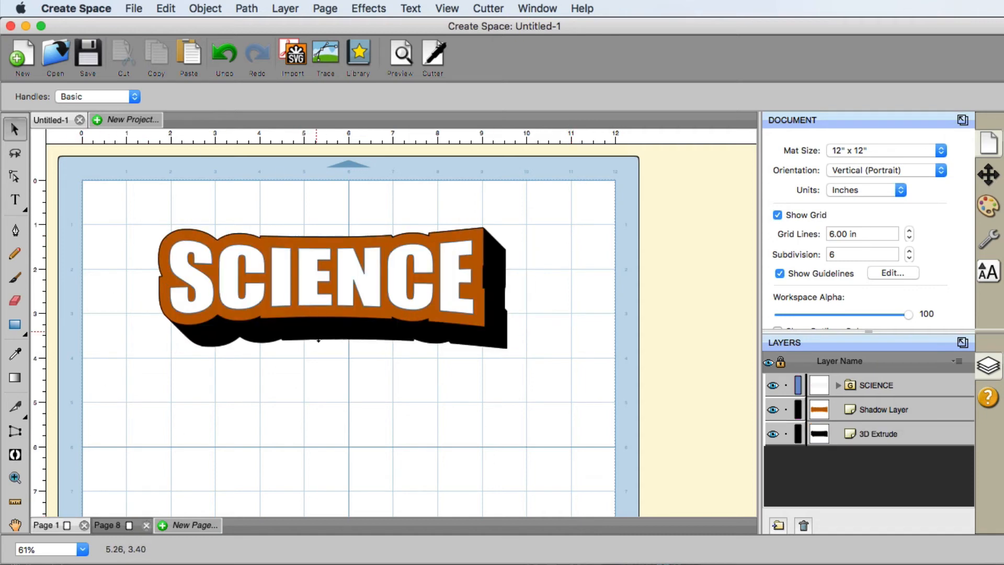
{"action": "left_click", "coordinate": [108, 526]}
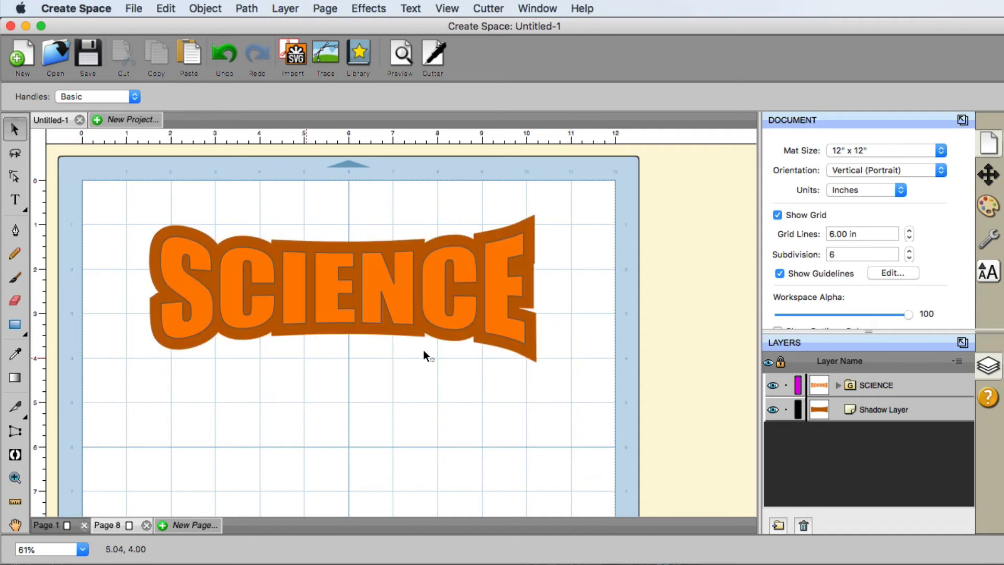
Apply a black (000000) 3D Extrude to the dark orange shadow layer with 1.000 in X and Y offsets and 0.500 in depth
{"action": "left_click", "coordinate": [538, 233]}
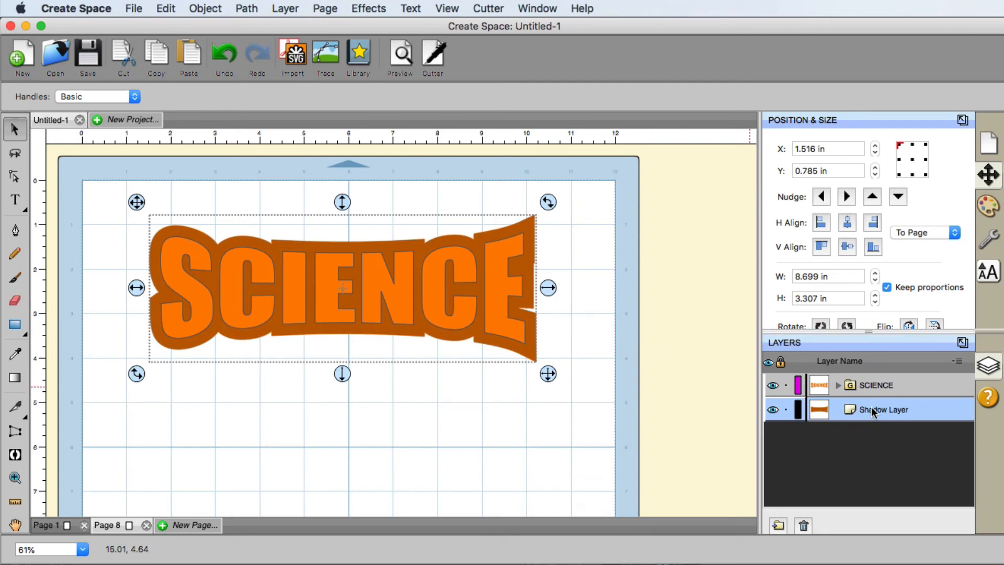
{"action": "left_click", "coordinate": [380, 12]}
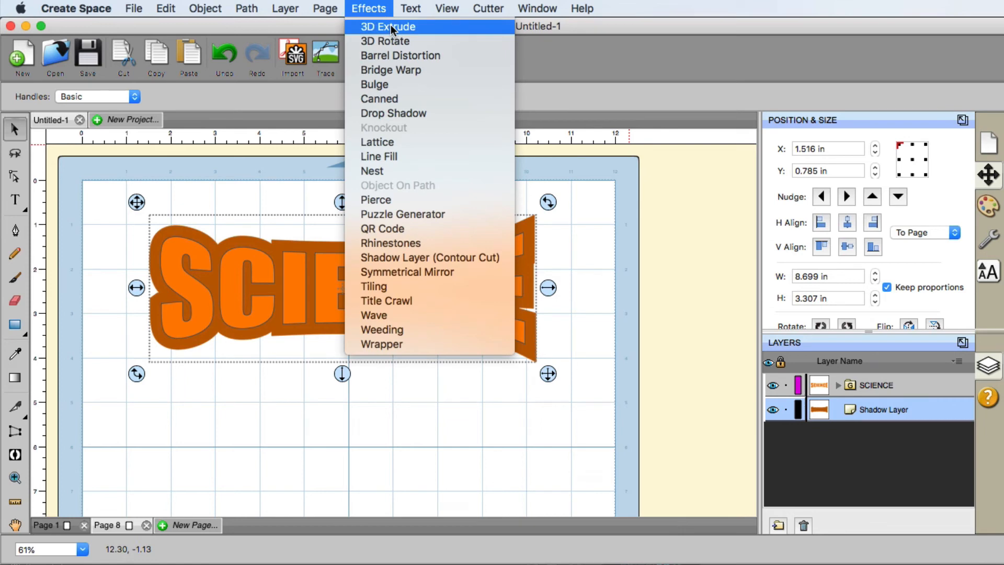
{"action": "left_click", "coordinate": [430, 28]}
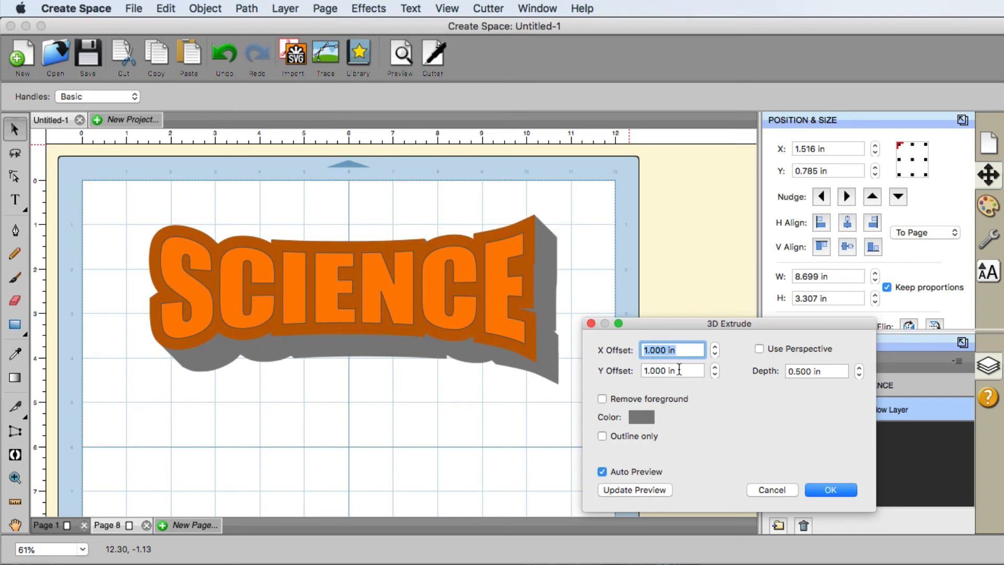
{"action": "left_click", "coordinate": [641, 417]}
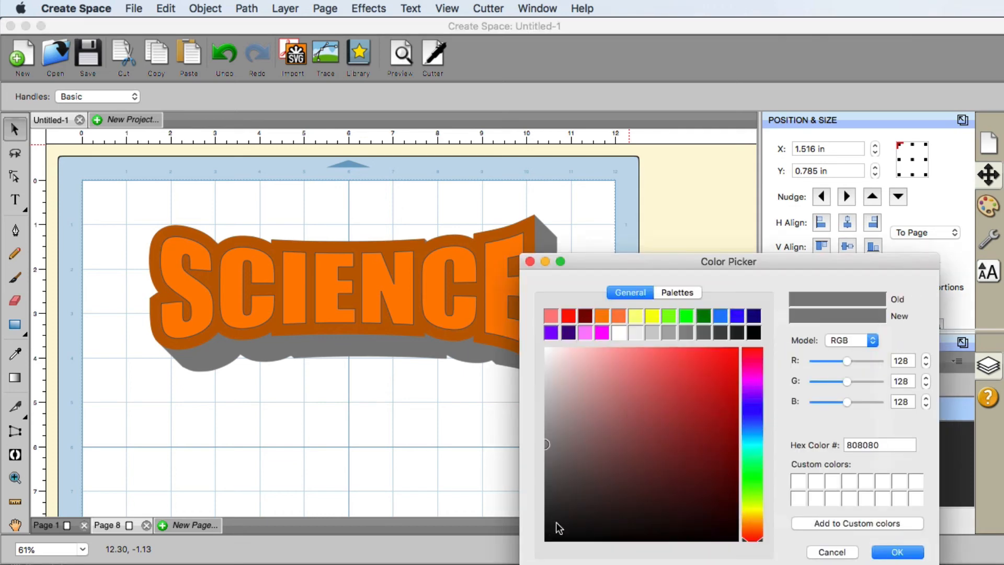
{"action": "left_click_drag", "start_coordinate": [556, 521], "coordinate": [540, 545]}
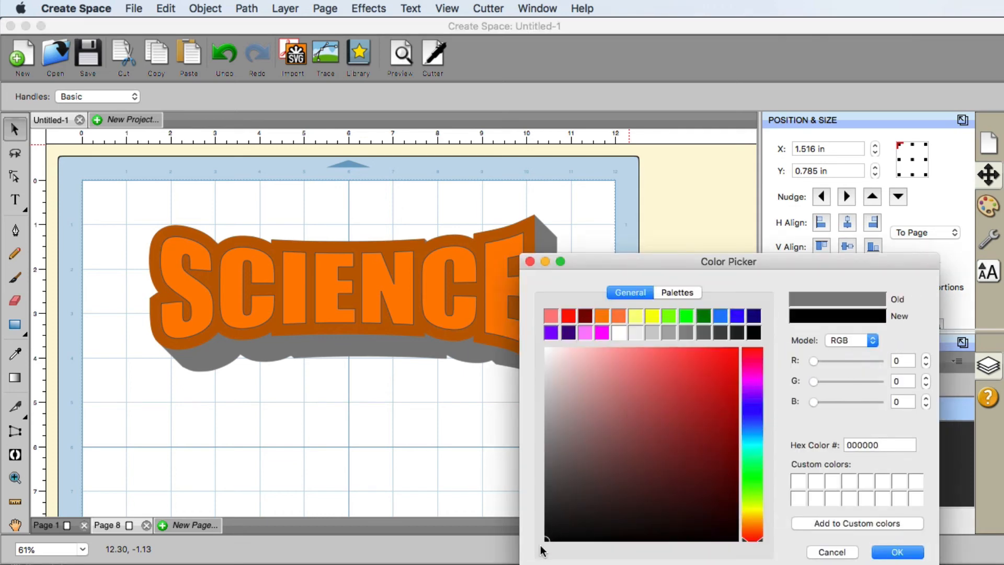
{"action": "left_click", "coordinate": [897, 555]}
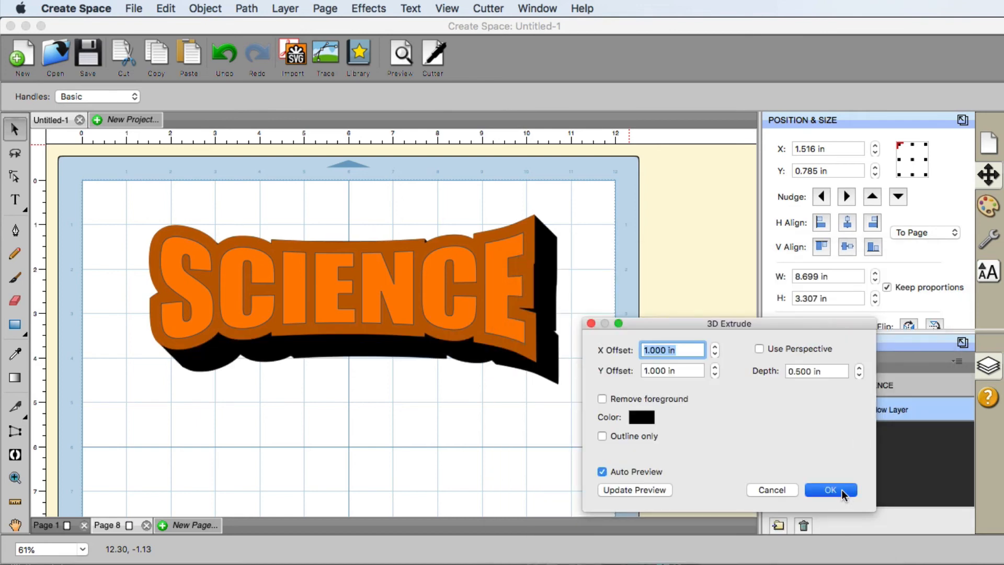
{"action": "left_click", "coordinate": [830, 489]}
{"action": "left_click", "coordinate": [409, 220]}
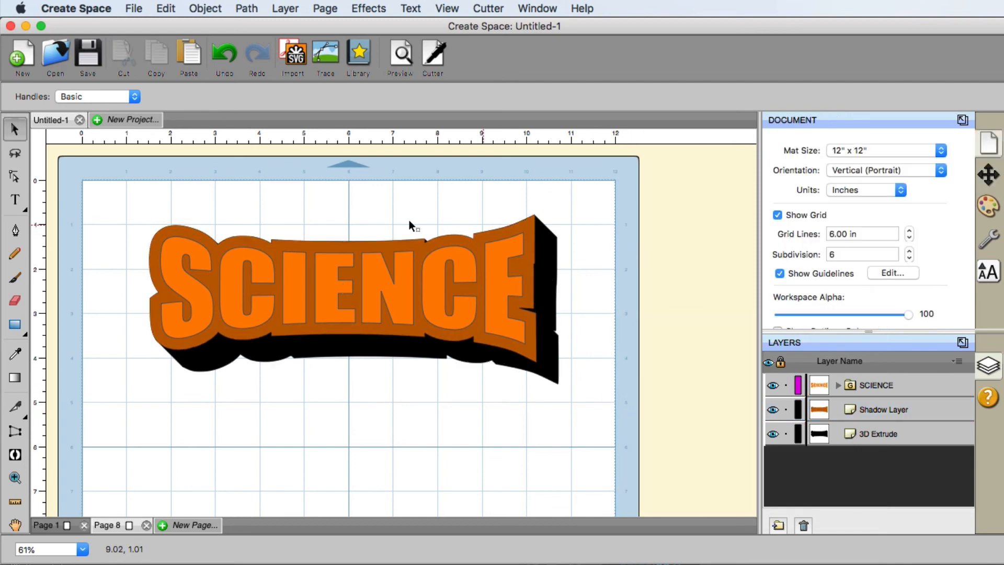
Change the fill of the SCIENCE lettering group to white (FFFFFF) and deselect it
{"action": "left_click", "coordinate": [181, 254]}
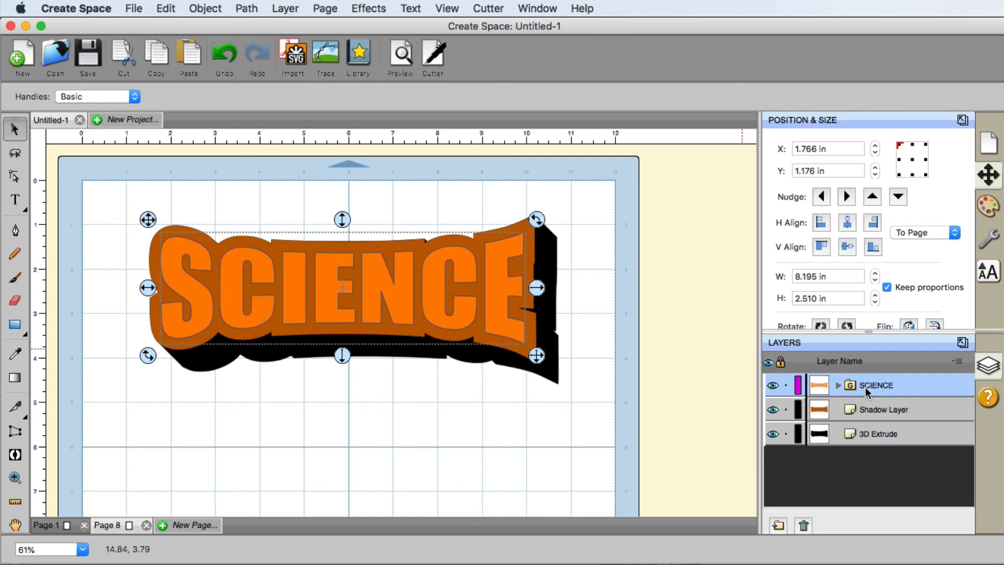
{"action": "left_click", "coordinate": [987, 206]}
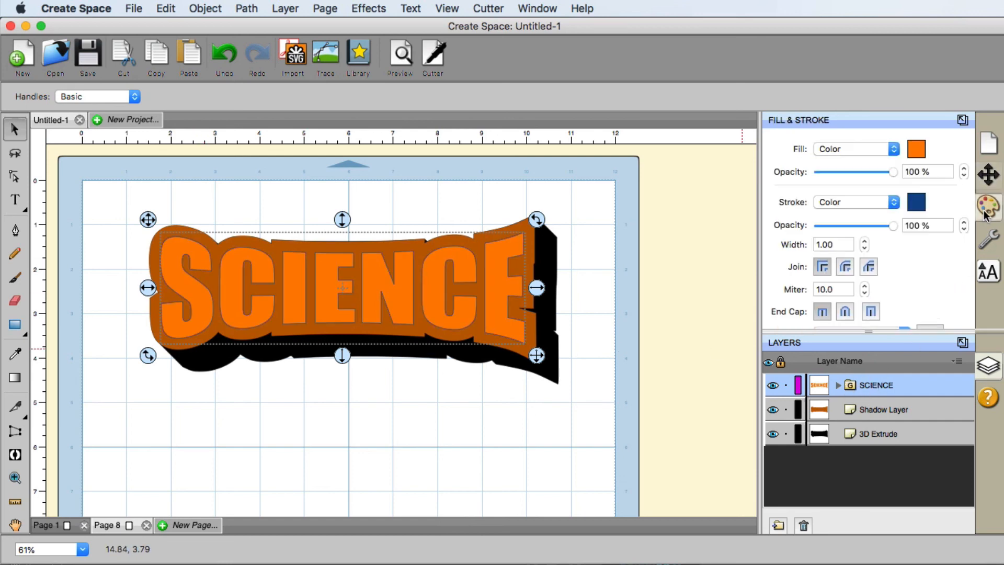
{"action": "left_click", "coordinate": [917, 150]}
{"action": "left_click", "coordinate": [618, 333]}
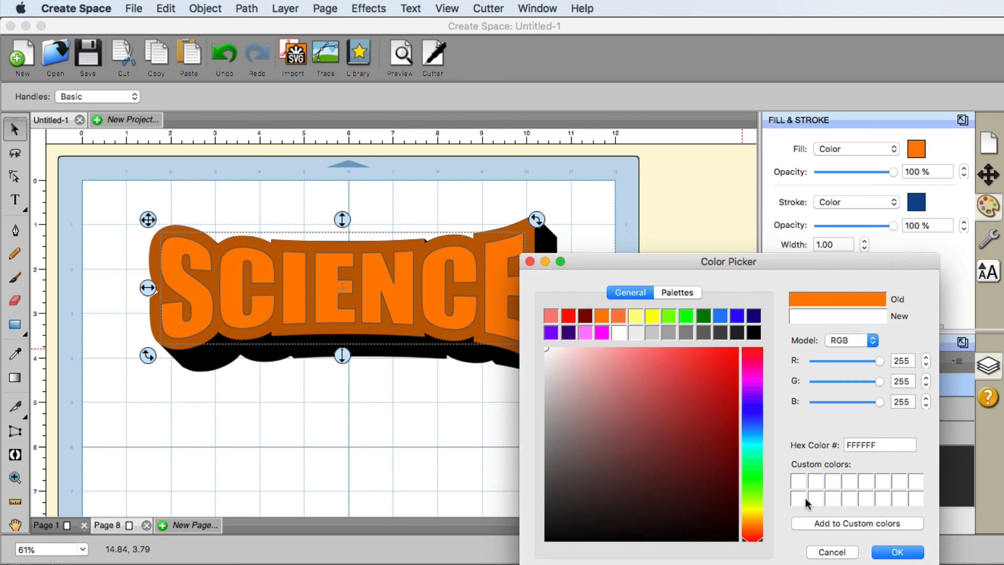
{"action": "left_click", "coordinate": [897, 552]}
{"action": "left_click", "coordinate": [291, 421]}
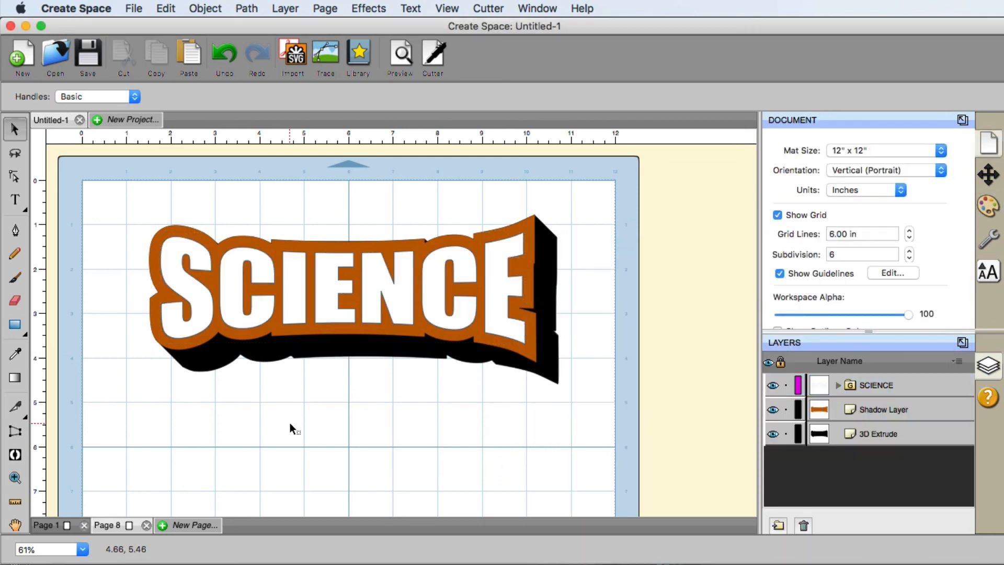